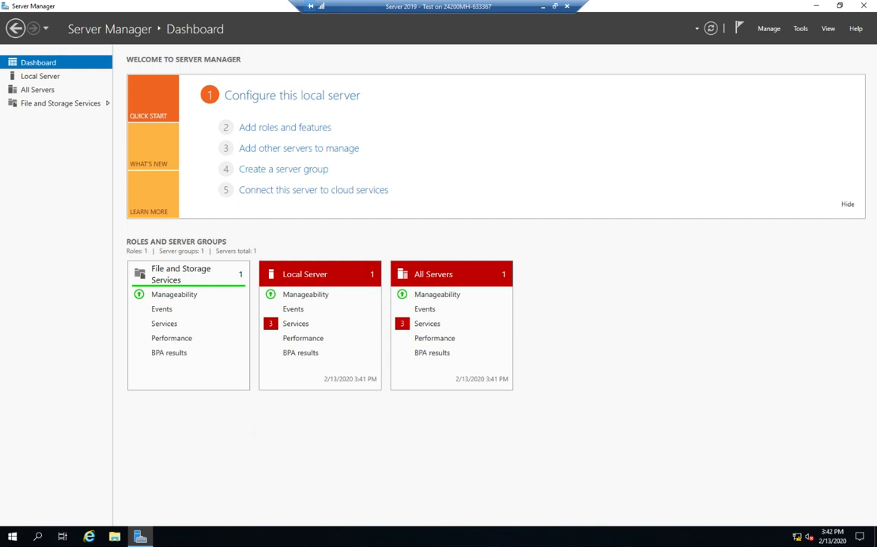
- Start adding roles and features to the local server, keeping the default installation type, server and roles up to feature selection
click(771, 32)
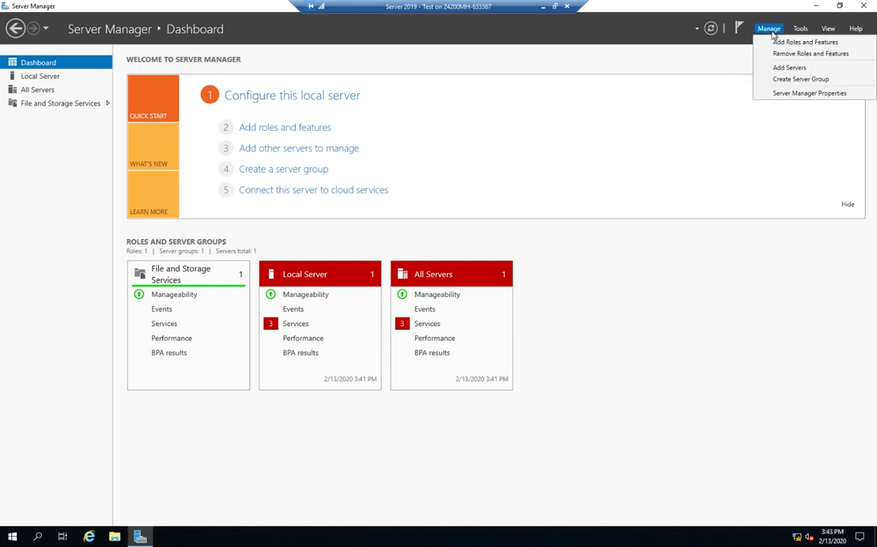
click(776, 44)
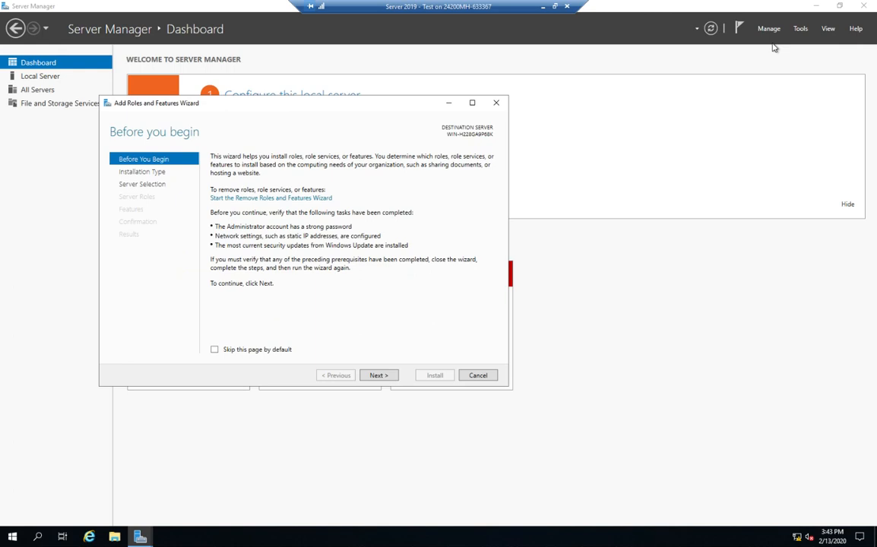
click(378, 374)
click(378, 376)
click(378, 376)
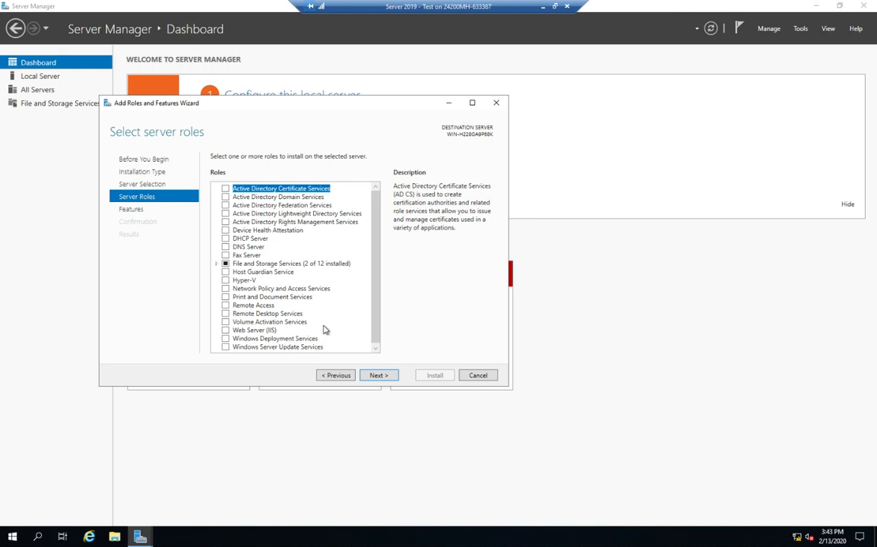
click(377, 376)
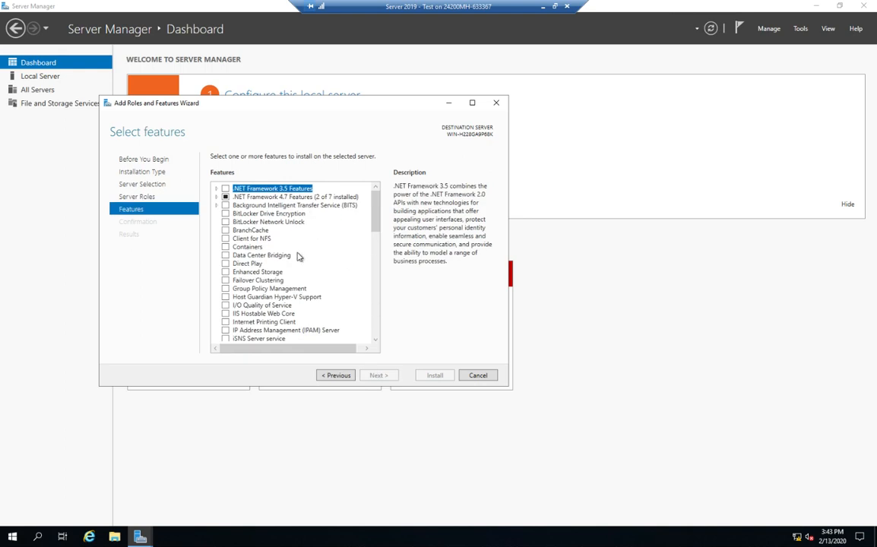
- Select the Network Load Balancing feature, install it with its management tools, and close the wizard
scroll(298, 256, down, 3)
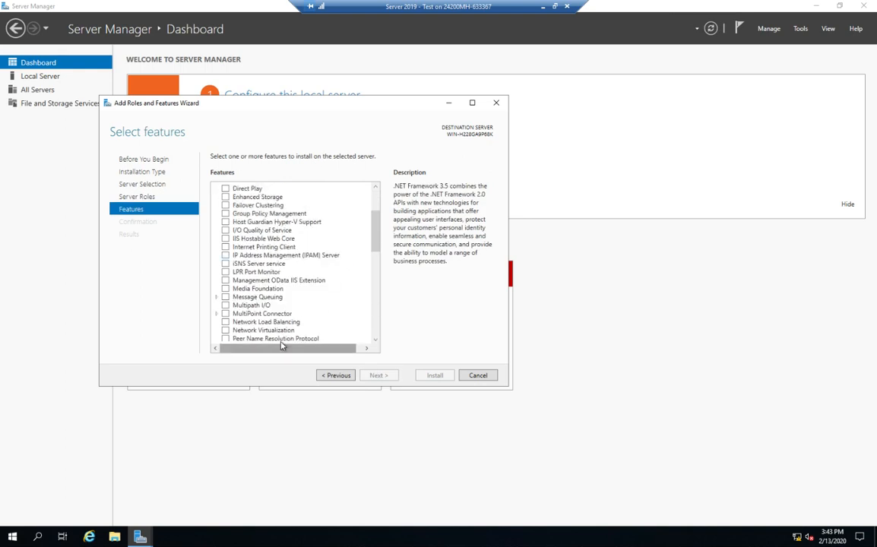
scroll(279, 296, down, 1)
click(244, 297)
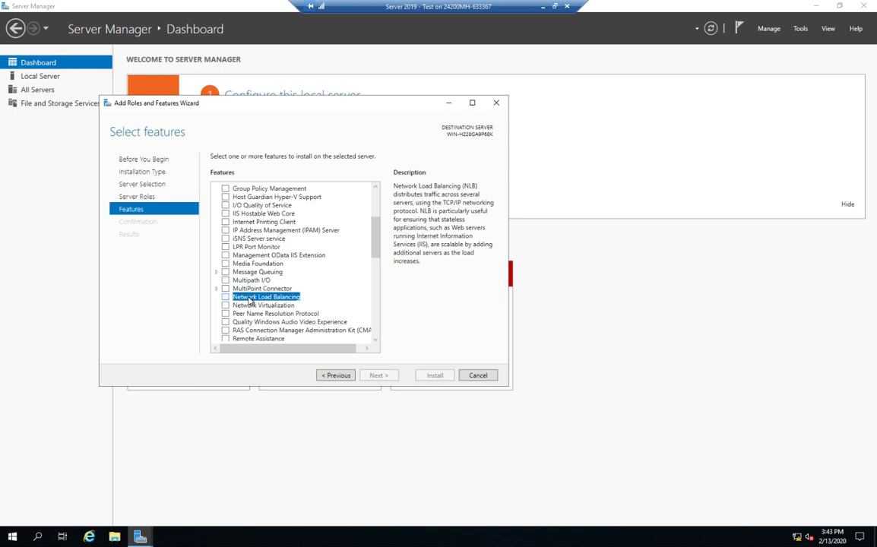
click(225, 297)
click(344, 336)
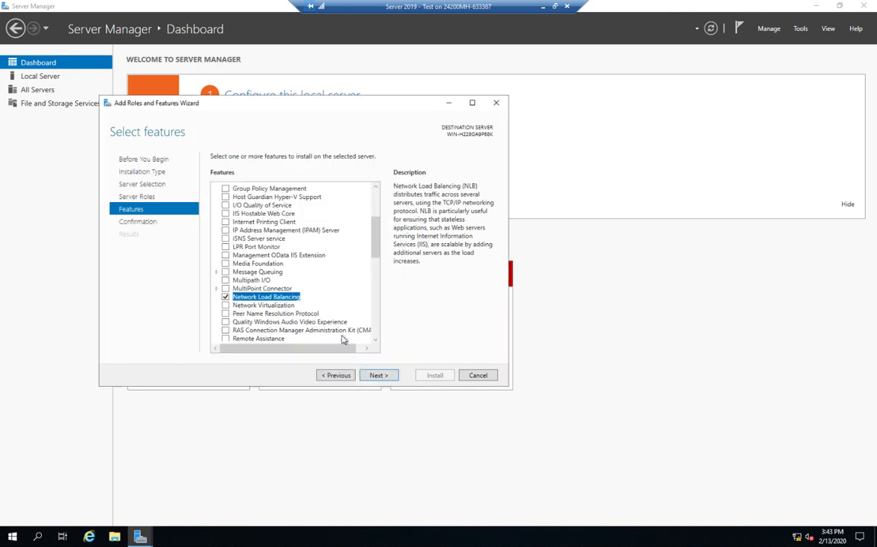
click(378, 377)
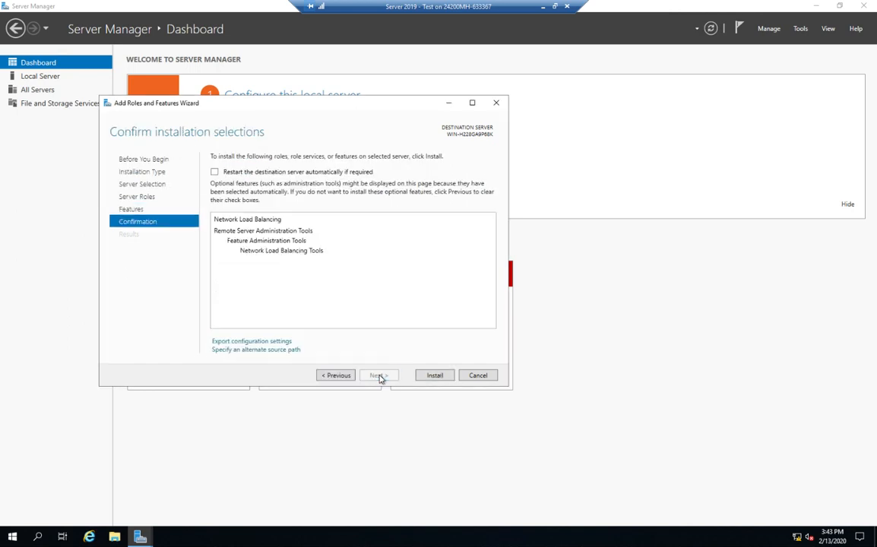
click(432, 376)
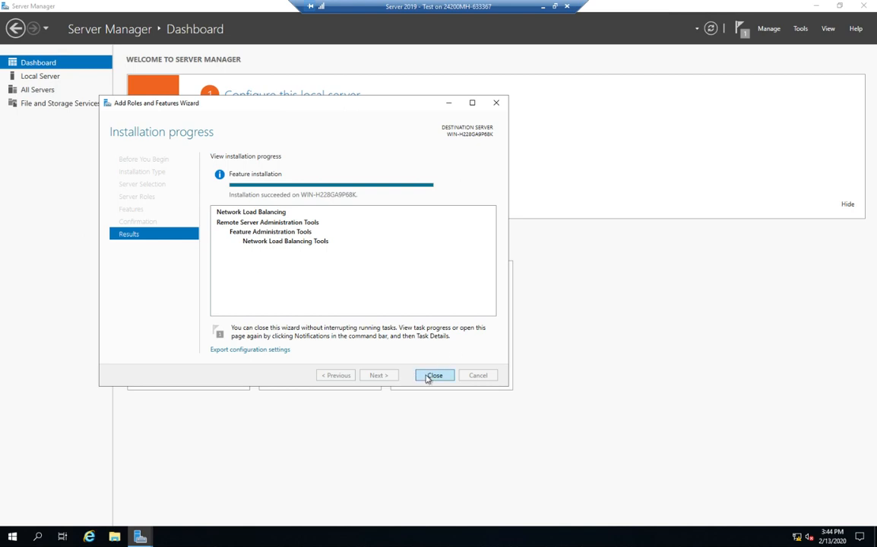
click(426, 378)
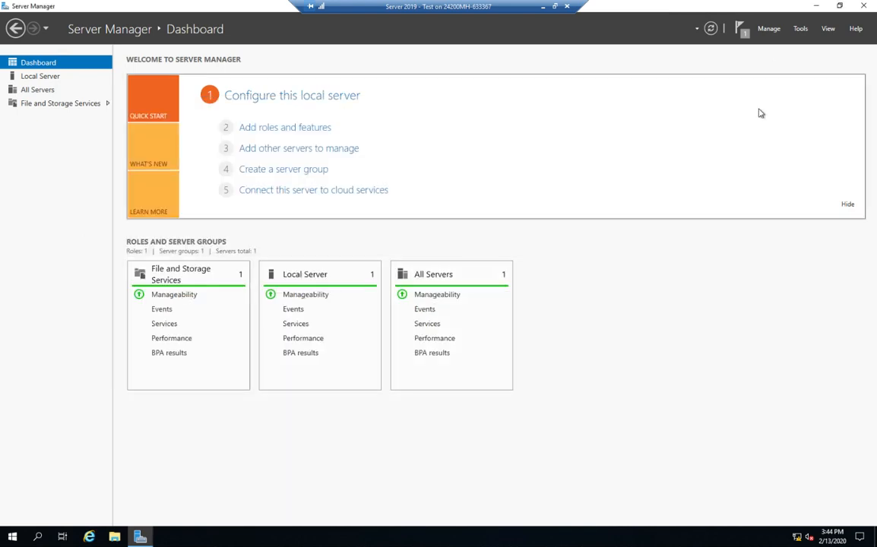
- Open Network Load Balancing Manager and start creating a new cluster
click(800, 29)
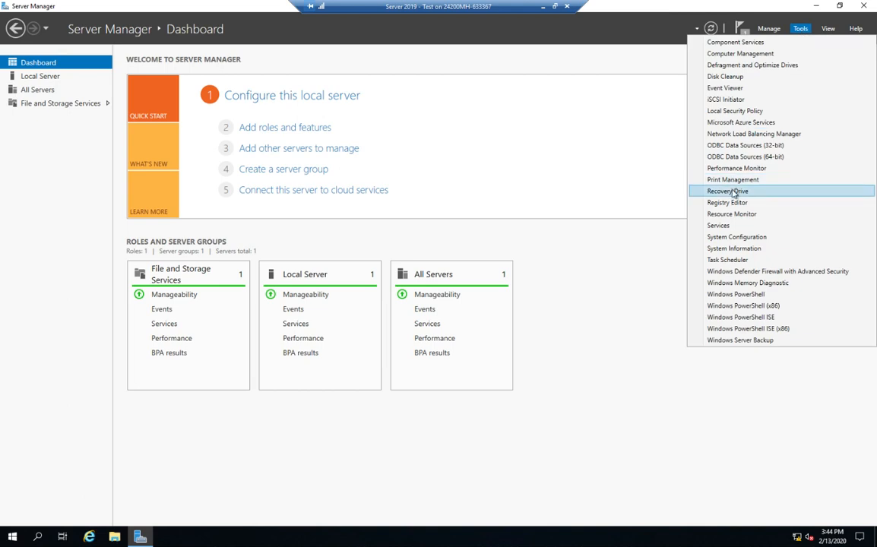
click(748, 135)
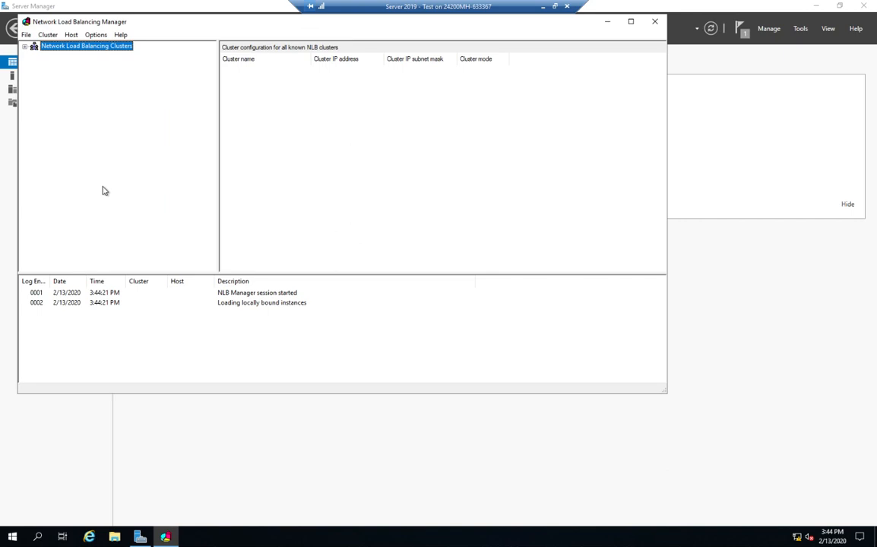
right_click(103, 49)
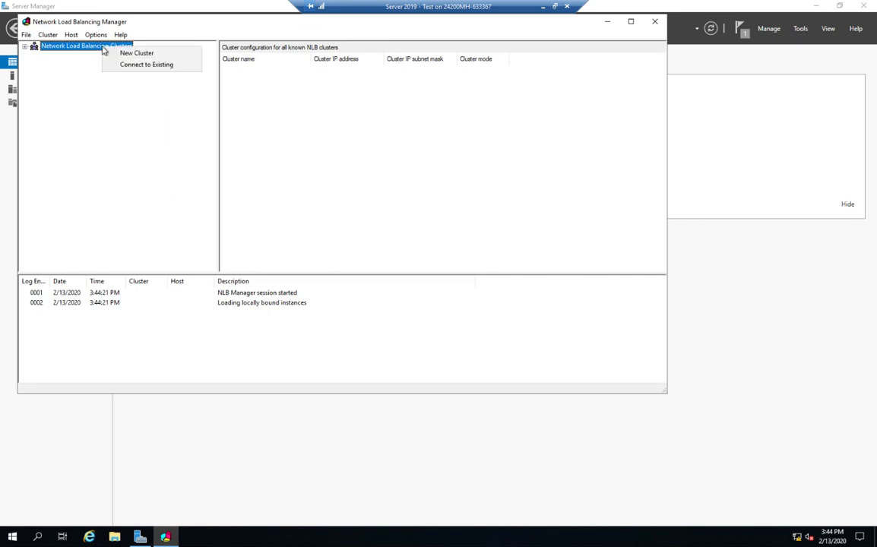
click(149, 55)
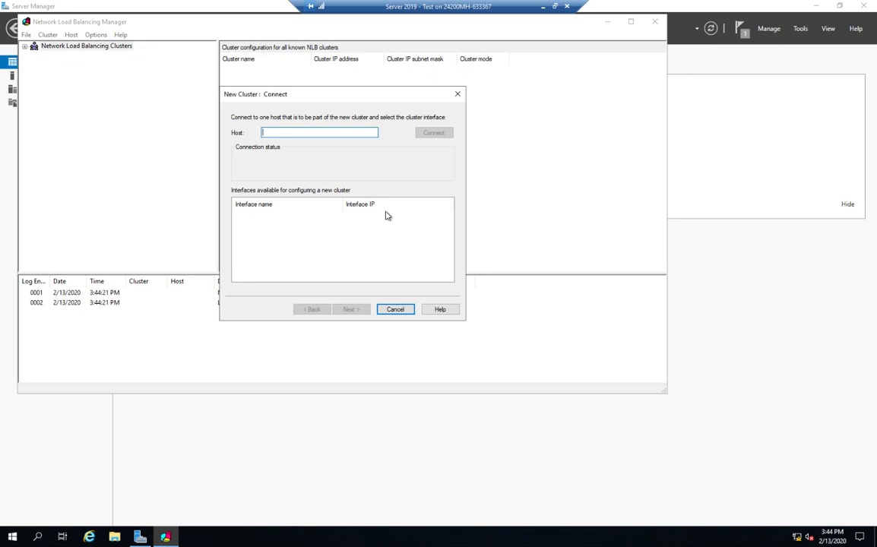
- Connect the new cluster to host 127.0.0.1 and use its Ethernet interface
text(127.0.0.1)
click(433, 134)
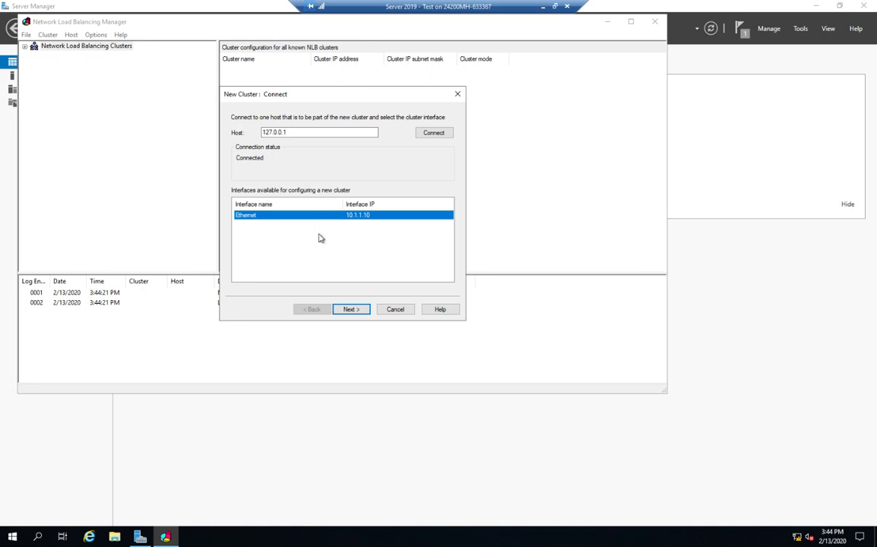
click(349, 309)
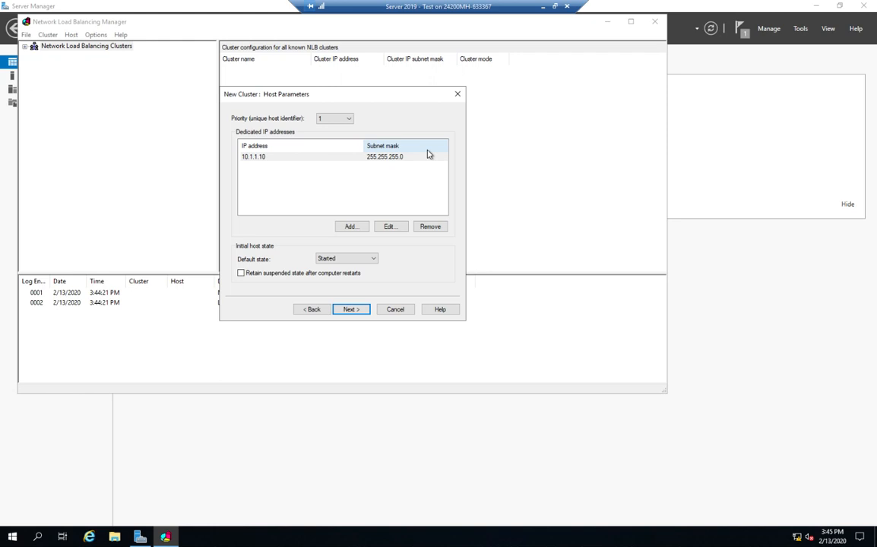
- Review the priority and default state choices, then accept the host parameters with priority 1 and state Started
click(346, 119)
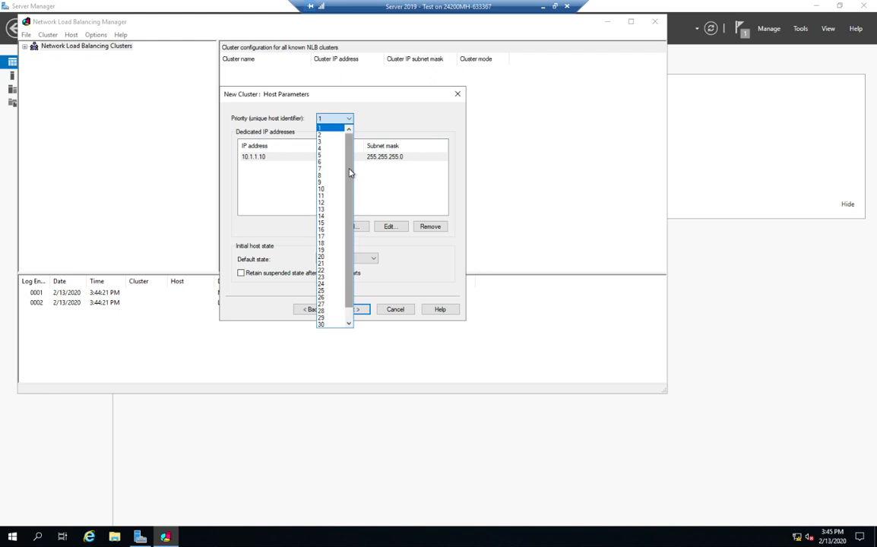
click(361, 142)
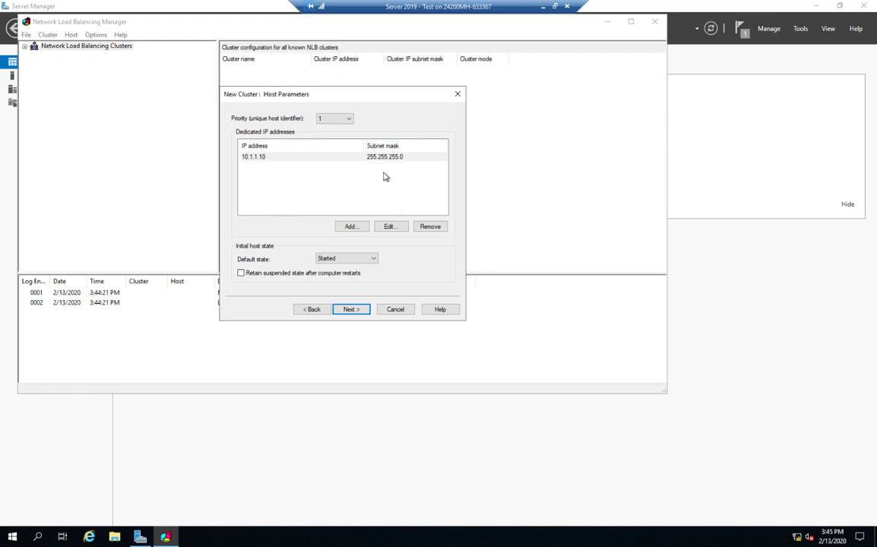
click(374, 259)
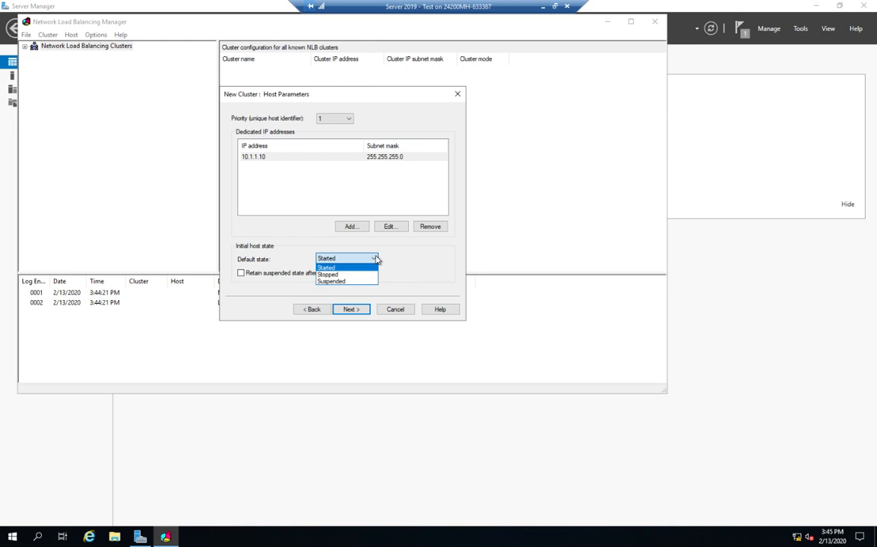
click(387, 252)
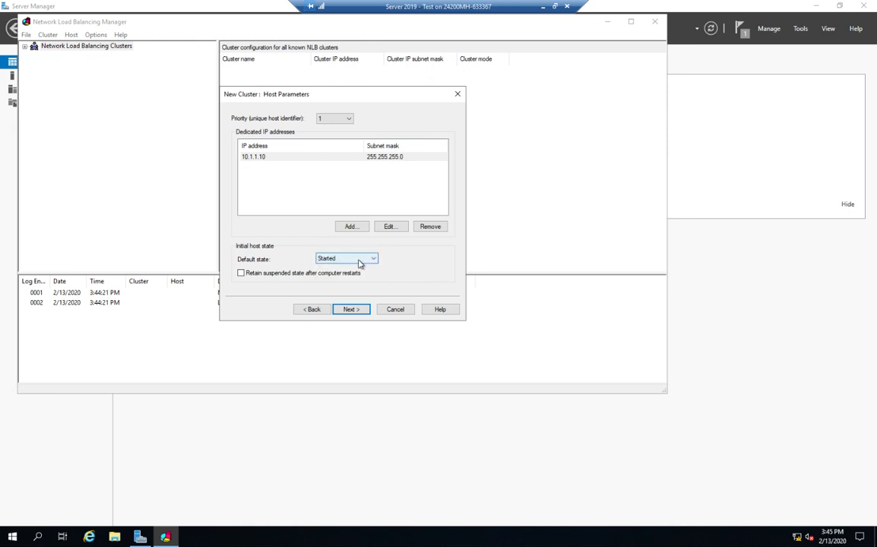
click(352, 311)
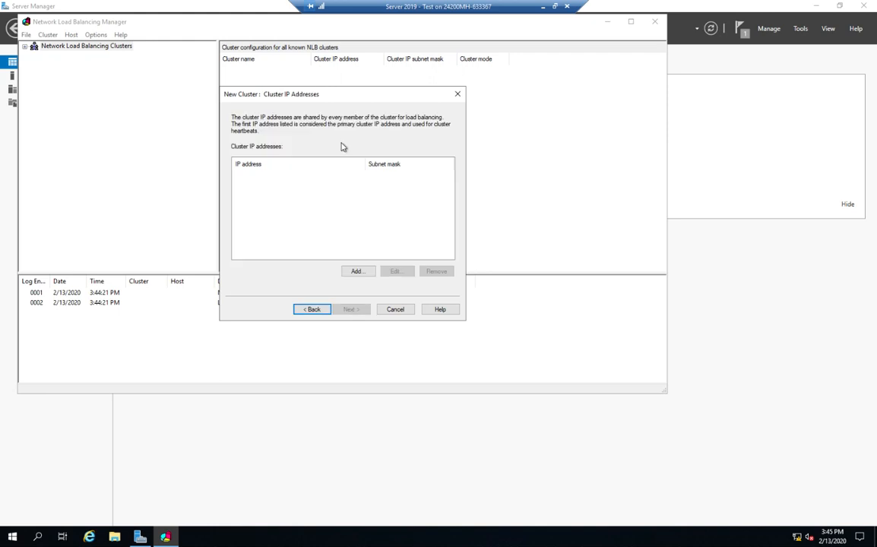
- Add the cluster IPv4 address 10.1.1.5 with subnet mask 255.255.255.0 and continue to the cluster parameters
click(358, 272)
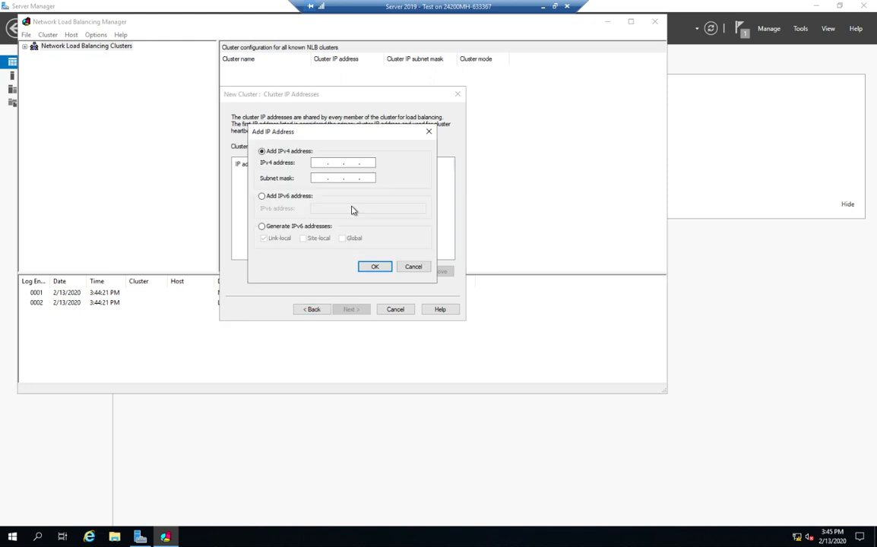
text(10 . 1 . 1 . 5)
key(Tab)
text(255 . 255 . 255 . 0)
click(380, 268)
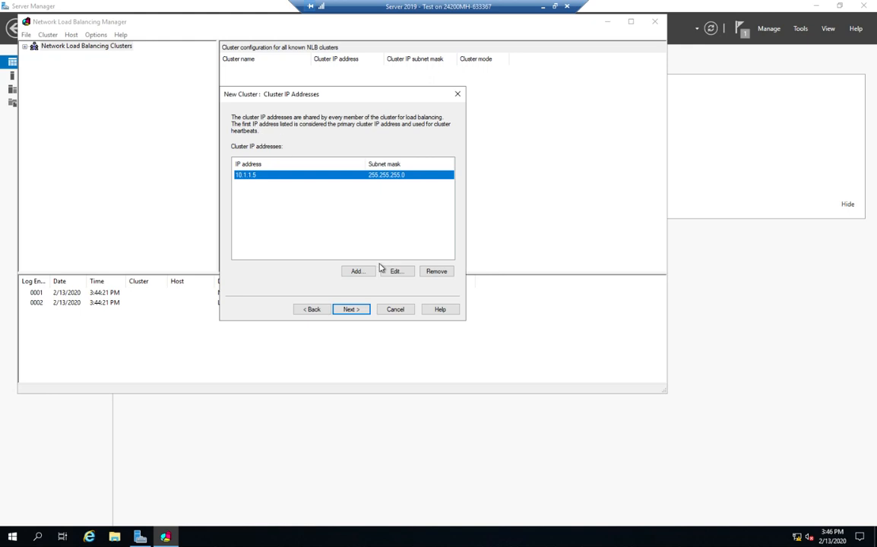
click(355, 311)
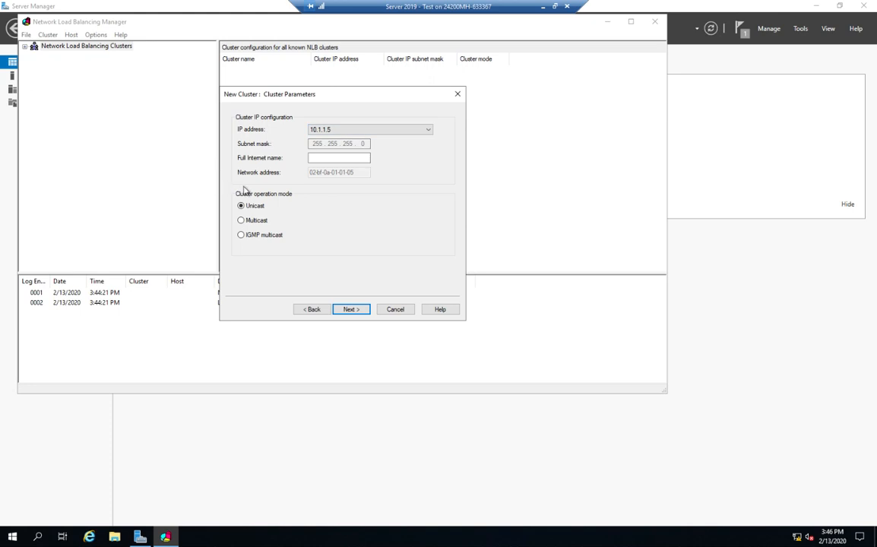
- Set the cluster's full Internet name to cluster.dalton.local and its operation mode to Multicast
click(316, 158)
text(cluster.dalton.local)
click(259, 221)
click(358, 310)
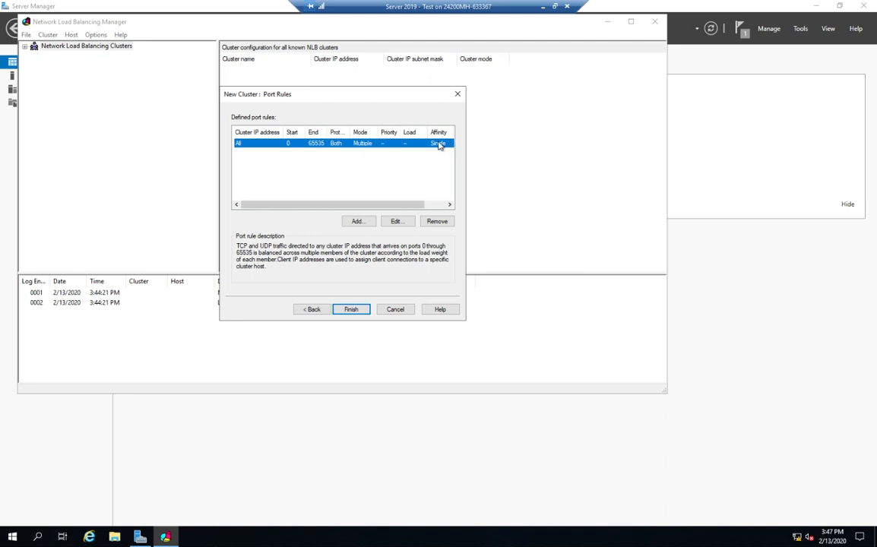
- Edit the default port rule to cover ports 0 to 79 and disable that port range
click(395, 221)
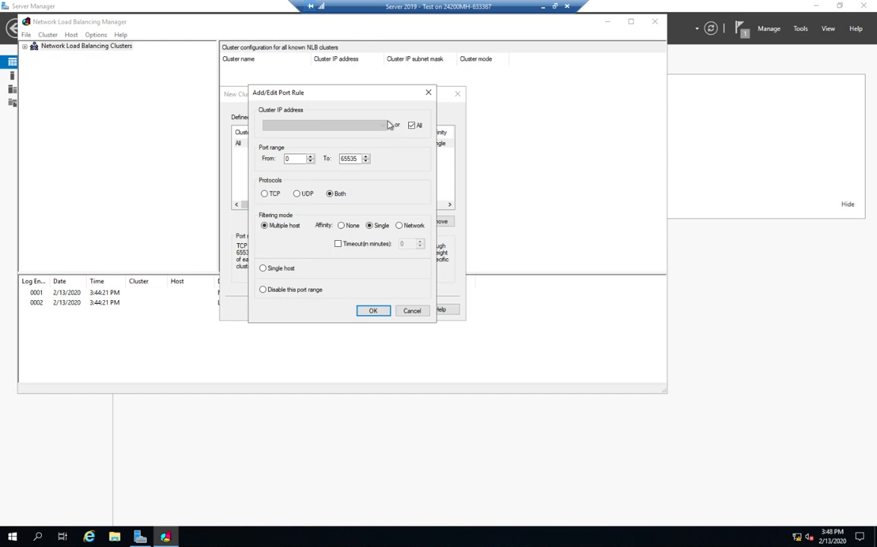
double_click(349, 158)
text(70)
key(BackSpace)
text(9)
click(279, 291)
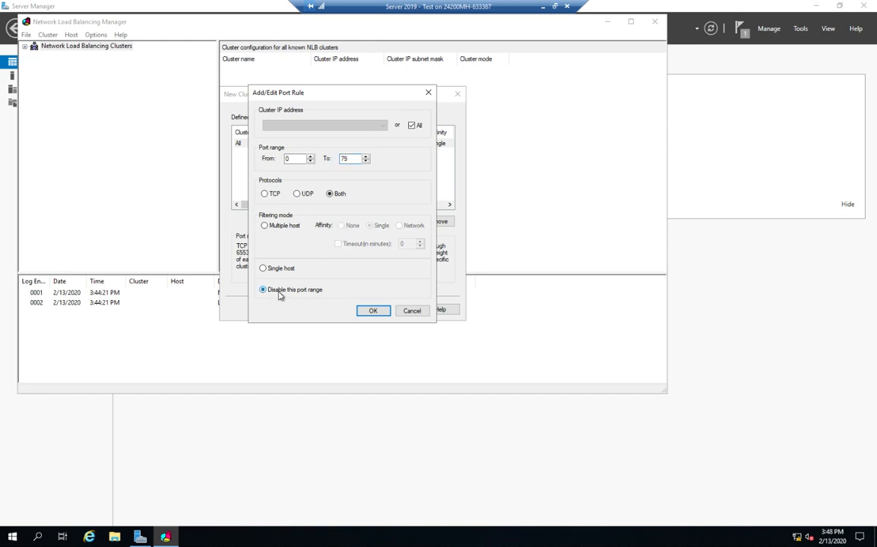
click(366, 313)
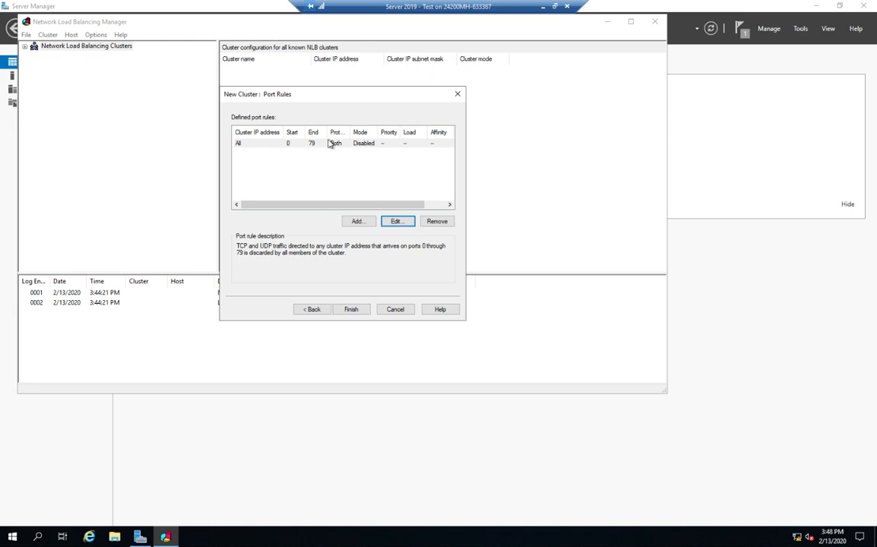
- Add a port rule for TCP port 80 with Multiple host filtering and Single affinity
click(358, 222)
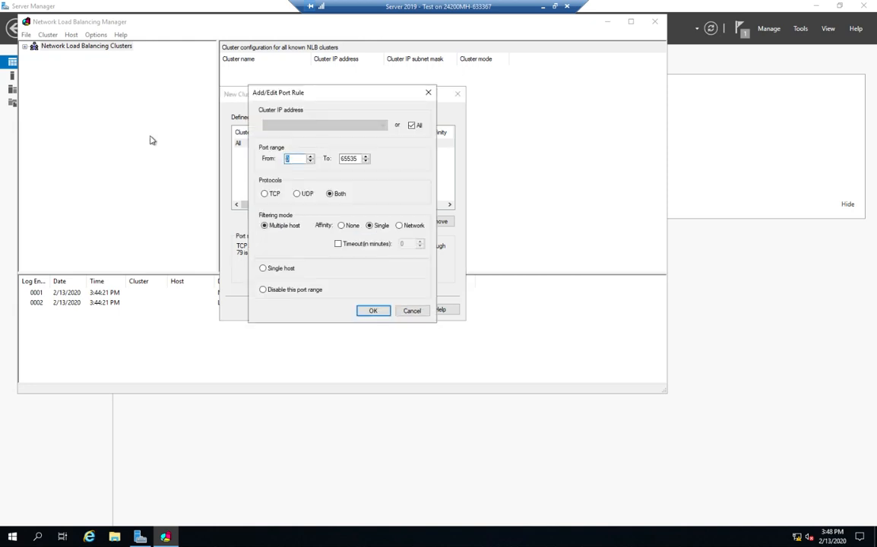
text(80)
key(Tab)
text(80)
click(265, 194)
click(290, 270)
click(295, 293)
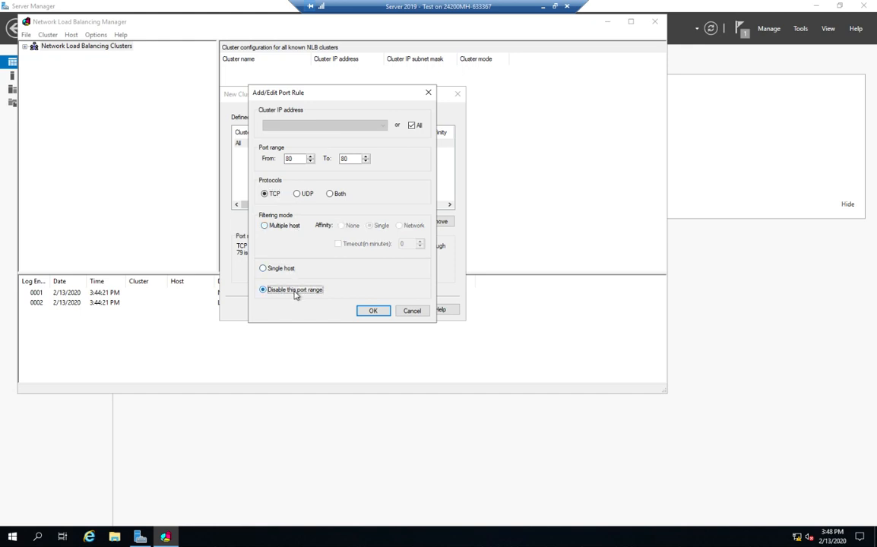
click(295, 226)
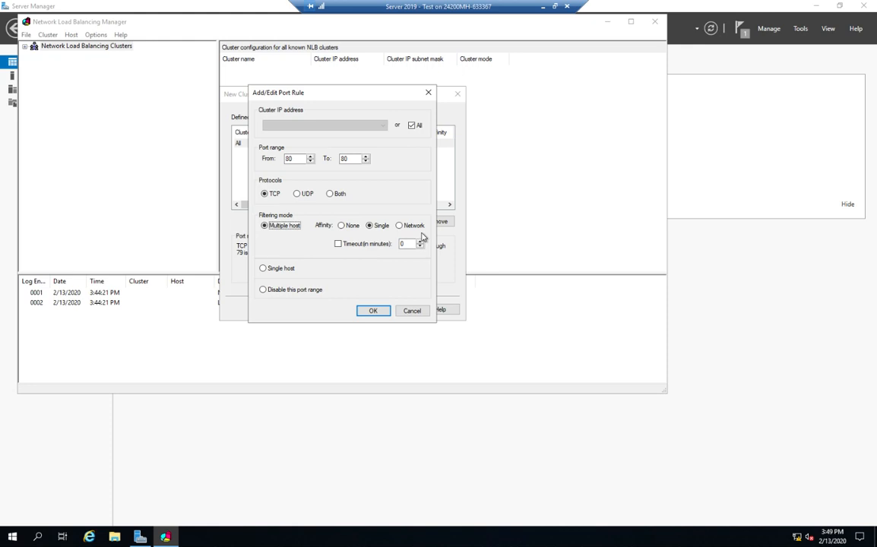
click(376, 311)
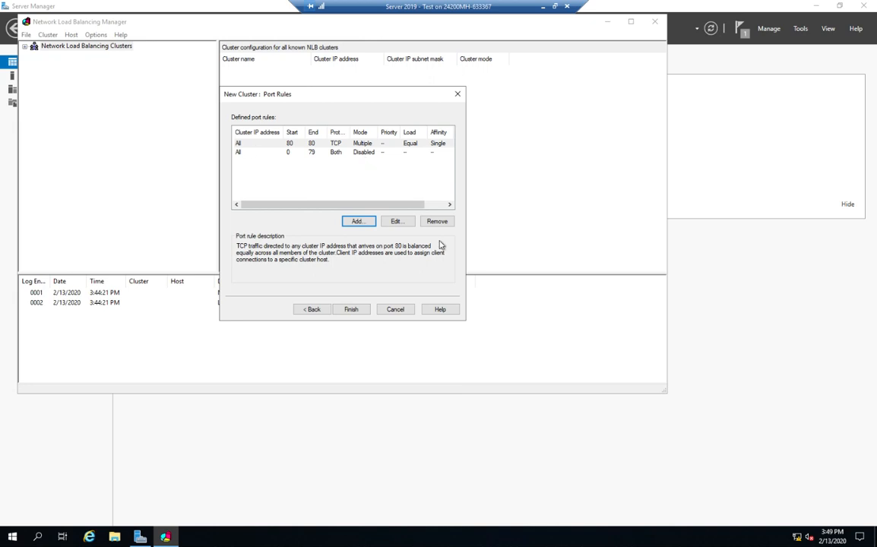
- Add a port rule disabling ports 81 to 65535 for both protocols, and finish creating the cluster
click(356, 221)
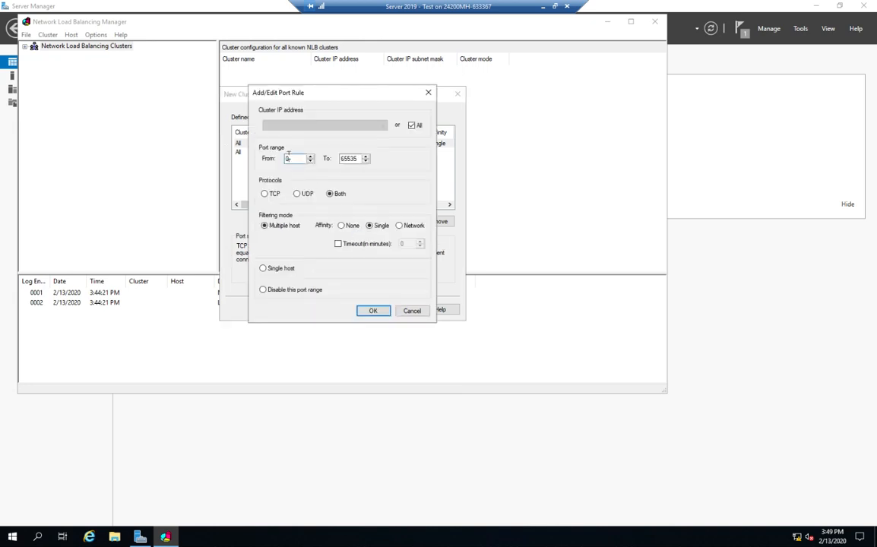
text(81)
key(Tab)
click(275, 293)
click(371, 310)
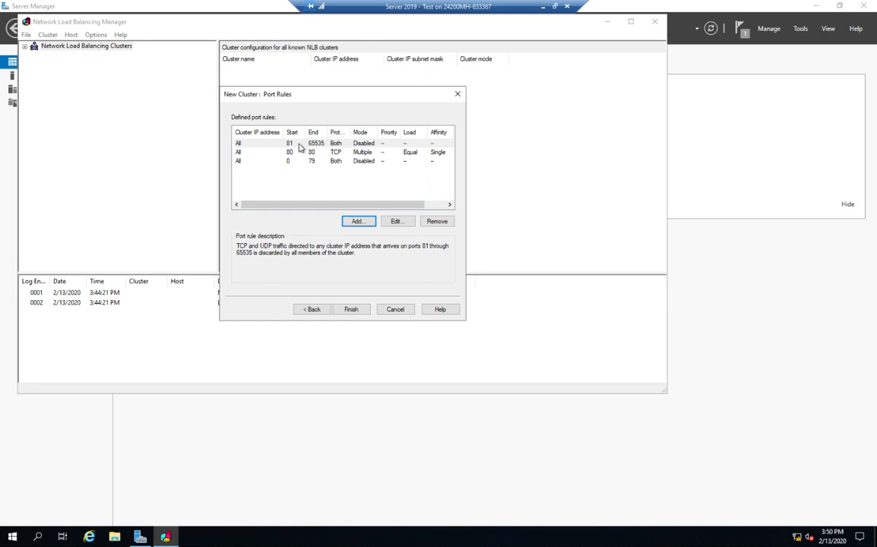
click(352, 310)
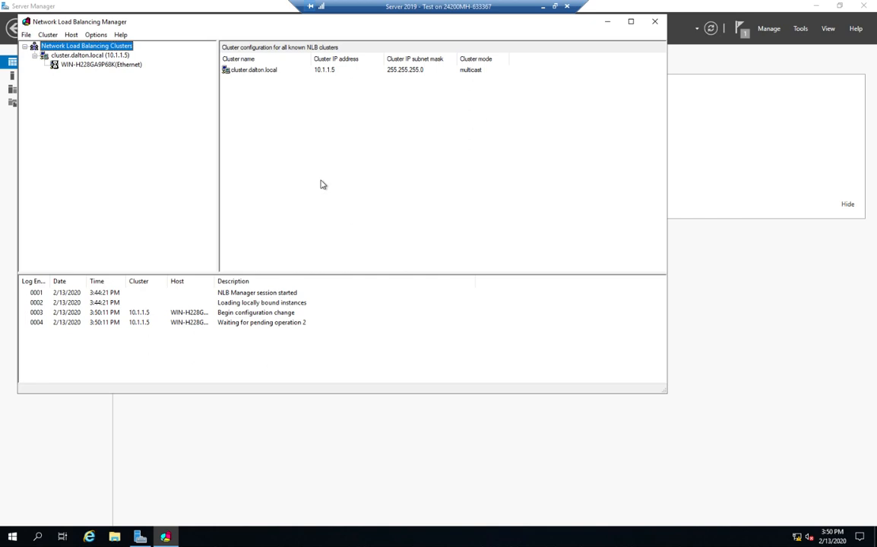
- Review the cluster.dalton.local properties, covering its IP addresses, cluster parameters, port rules and the settings of the TCP port 80 rule
right_click(106, 56)
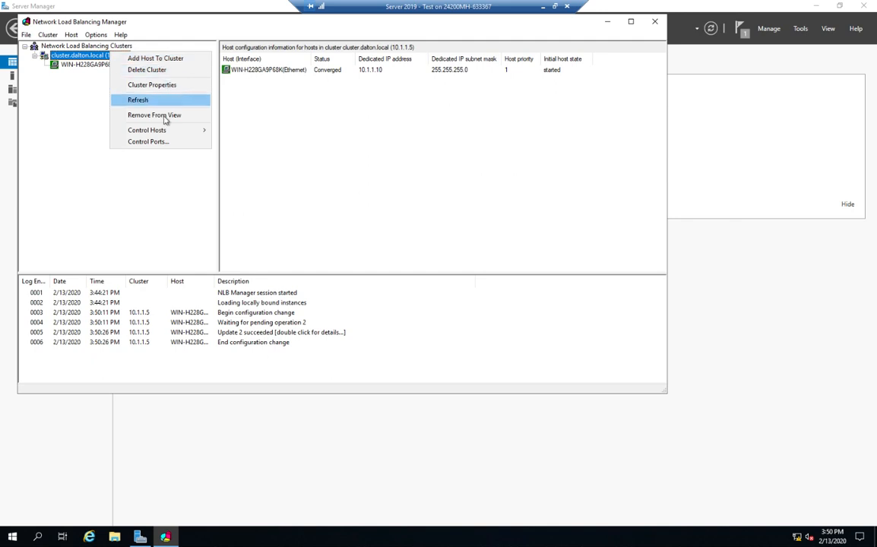
click(167, 85)
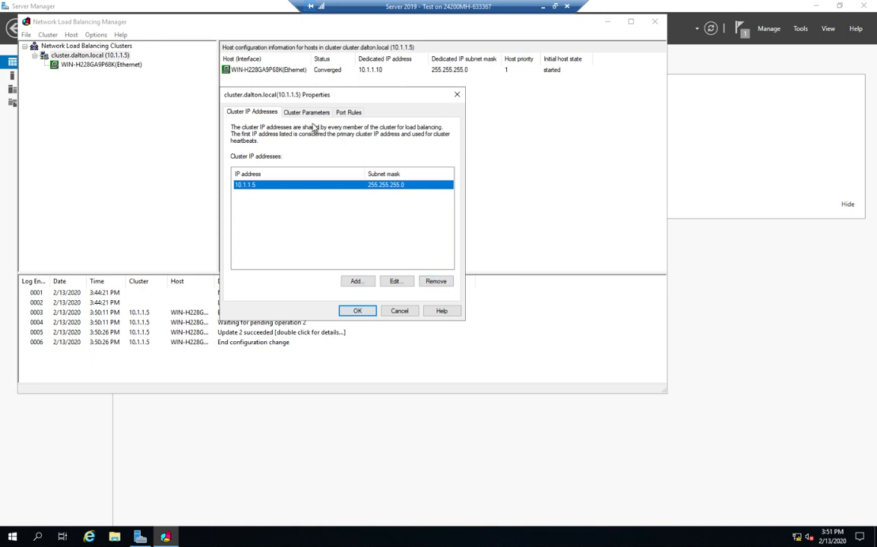
click(296, 112)
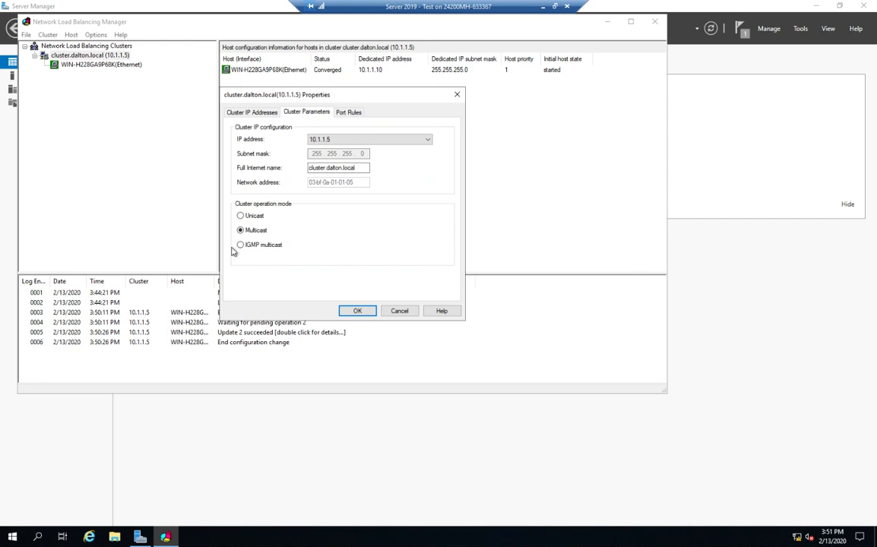
click(348, 112)
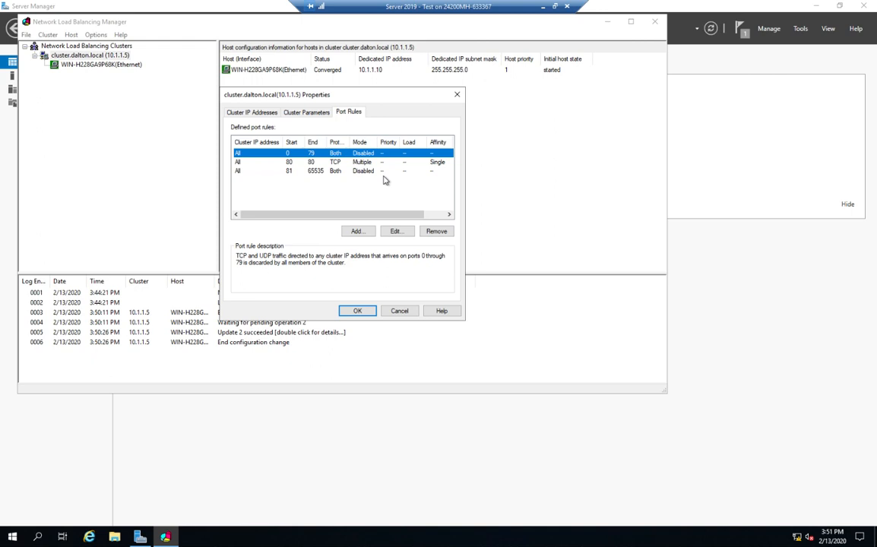
click(340, 163)
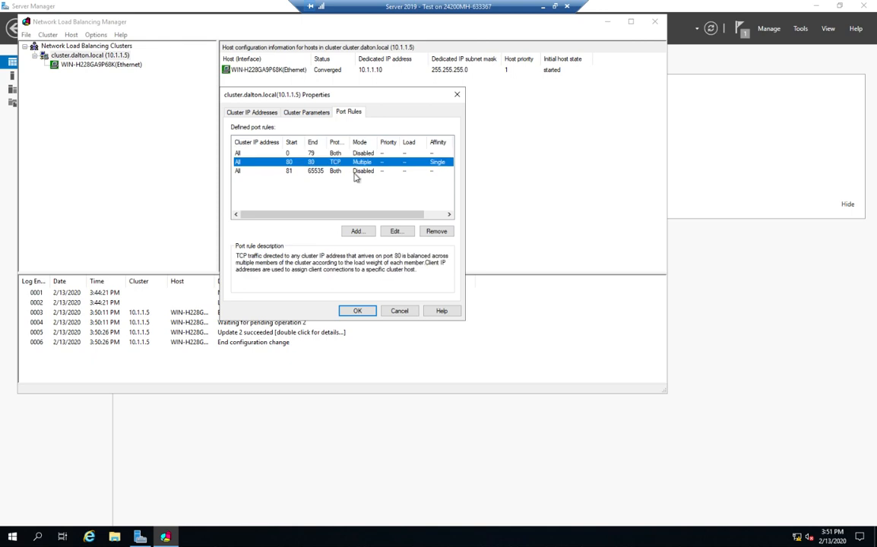
click(395, 232)
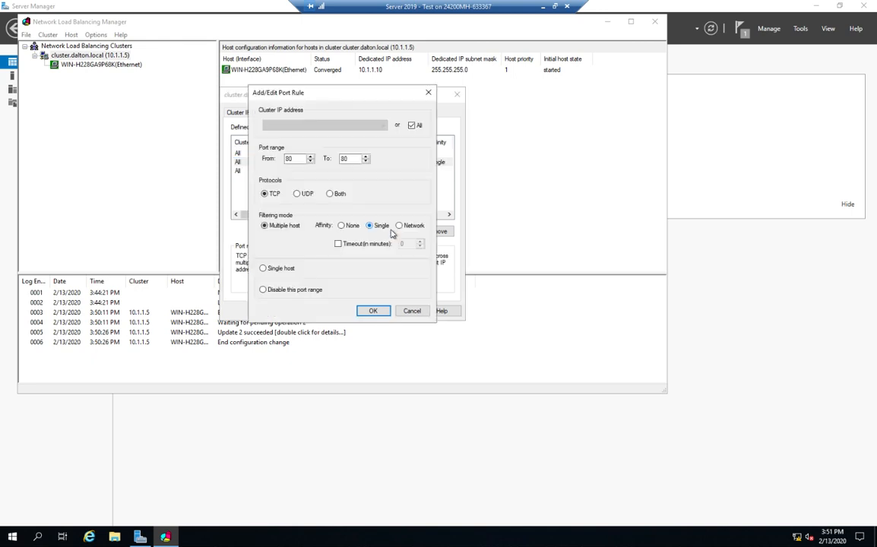
click(411, 311)
click(358, 311)
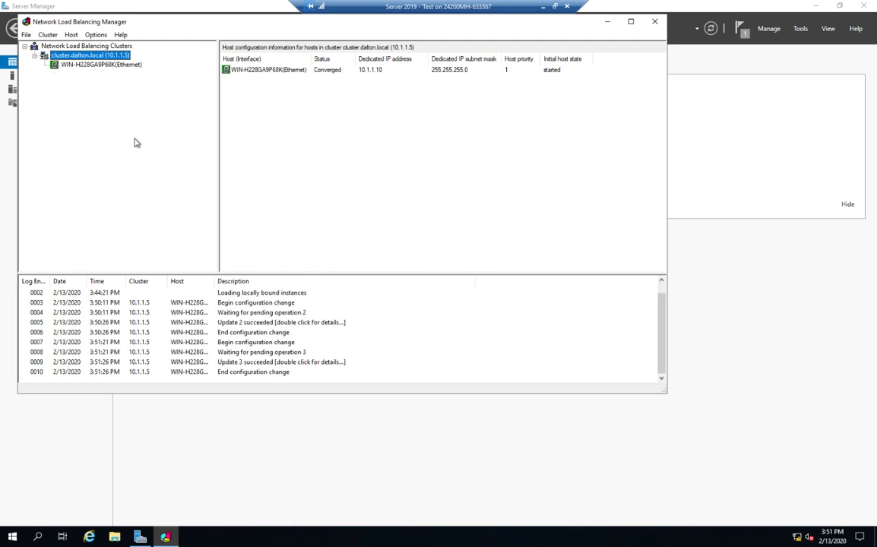
- Review the properties of host WIN-H228GA9P68K, covering its host parameters, cluster IP addresses, cluster parameters and port rules
right_click(102, 66)
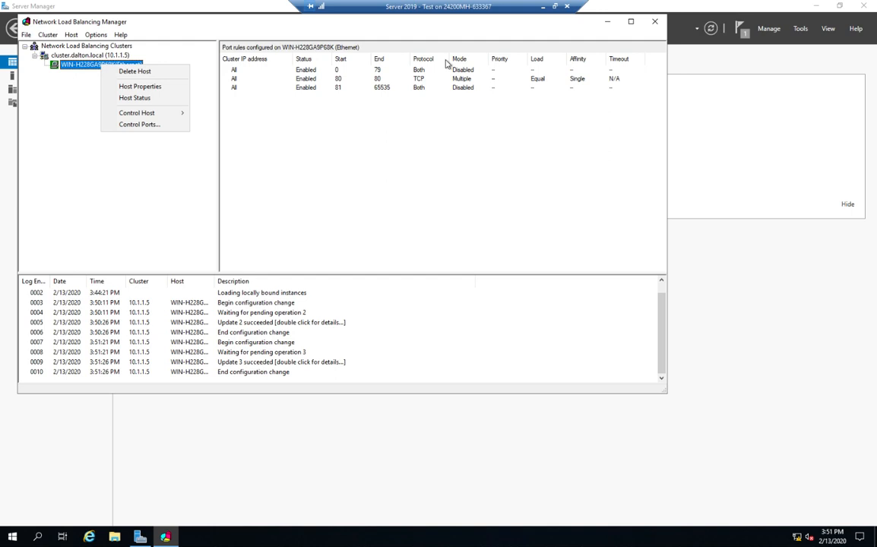
click(151, 87)
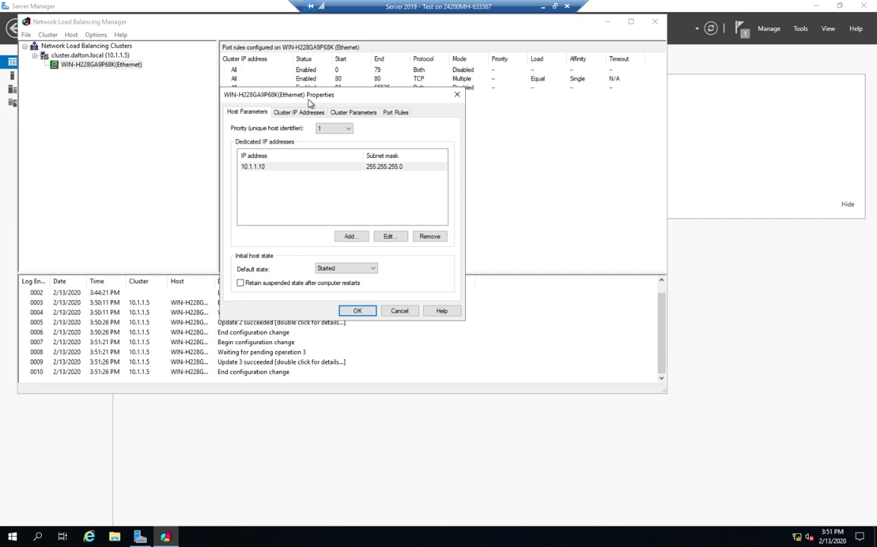
click(295, 113)
click(339, 112)
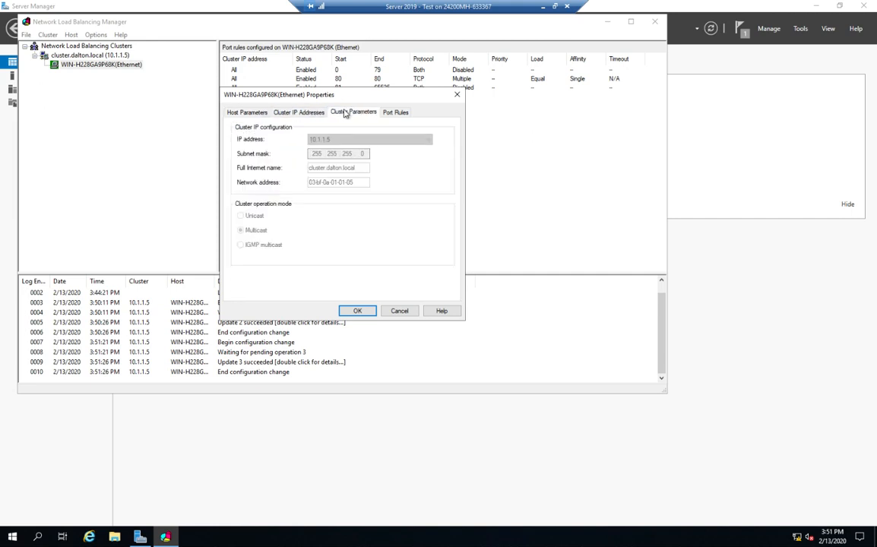
click(393, 113)
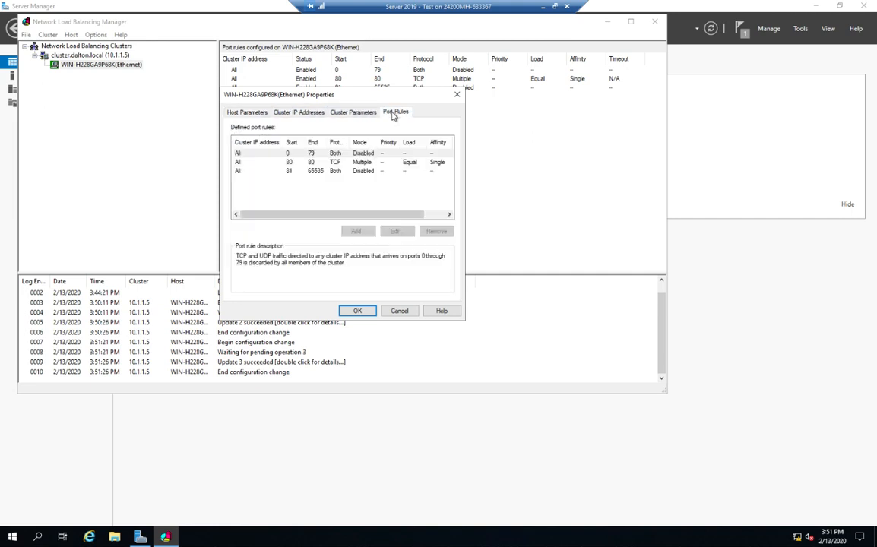
click(400, 311)
- Check the host status of WIN-H228GA9P68K in the cluster
right_click(88, 70)
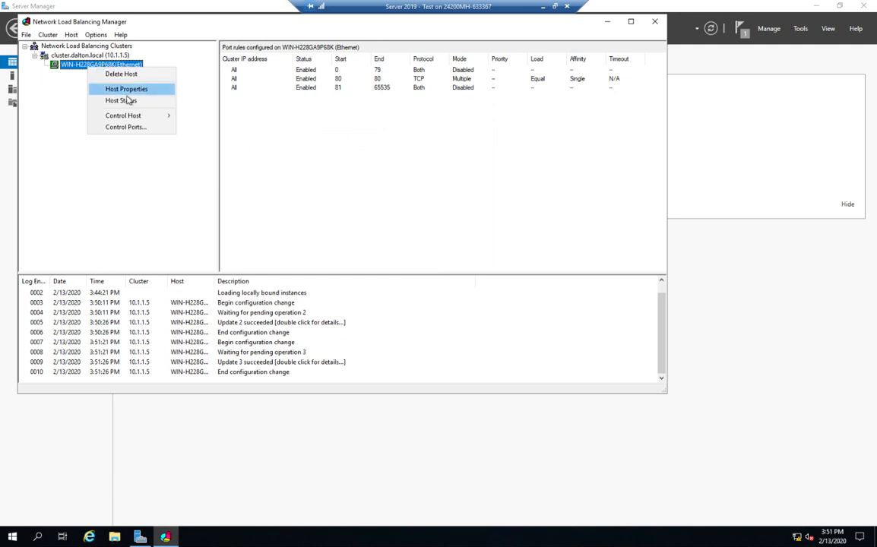
click(122, 100)
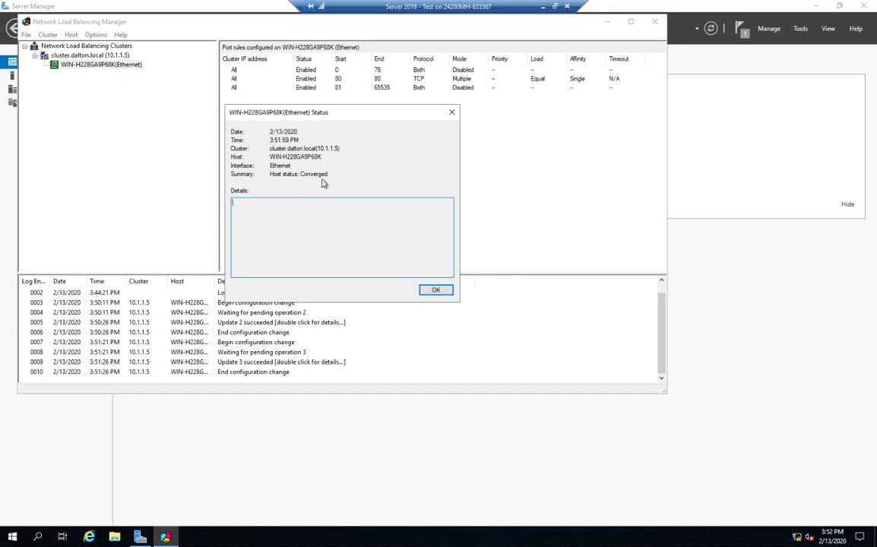
click(430, 290)
- Stop host WIN-H228GA9P68K in the cluster and start it again
right_click(88, 67)
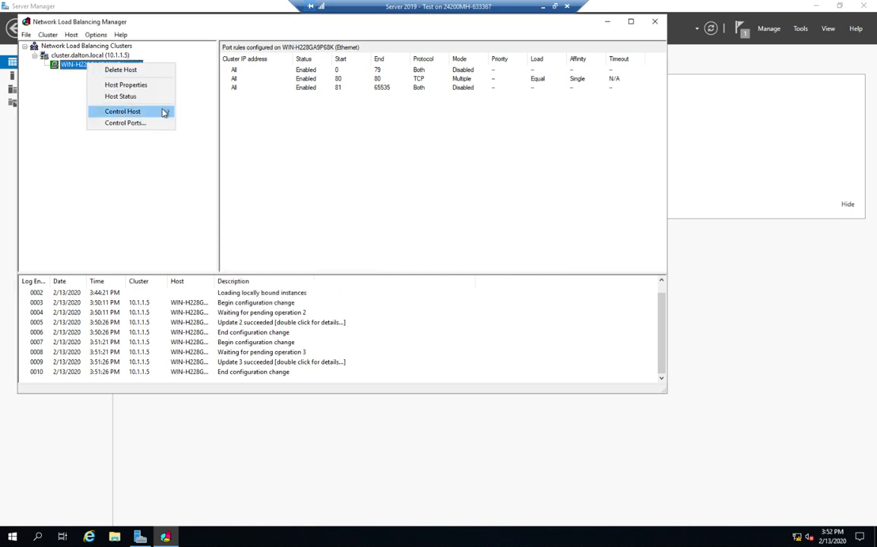
mouse_move(163, 112)
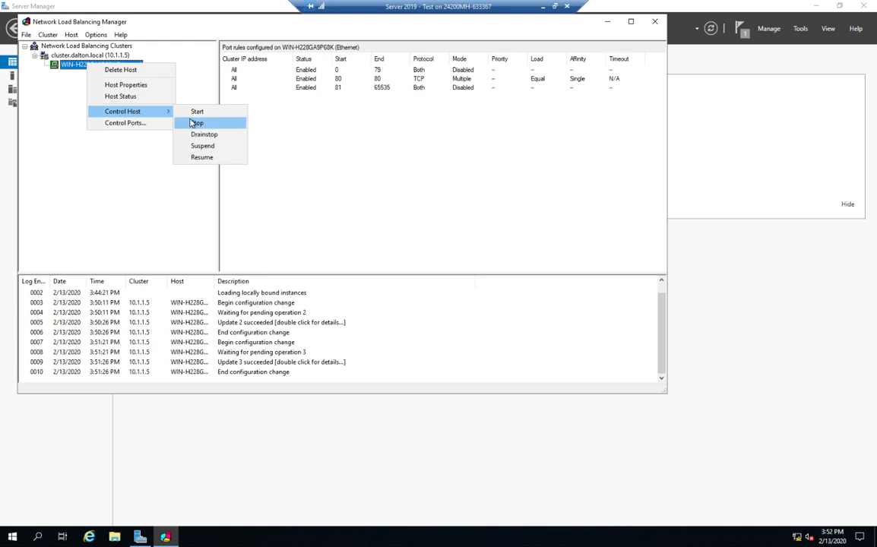
click(197, 122)
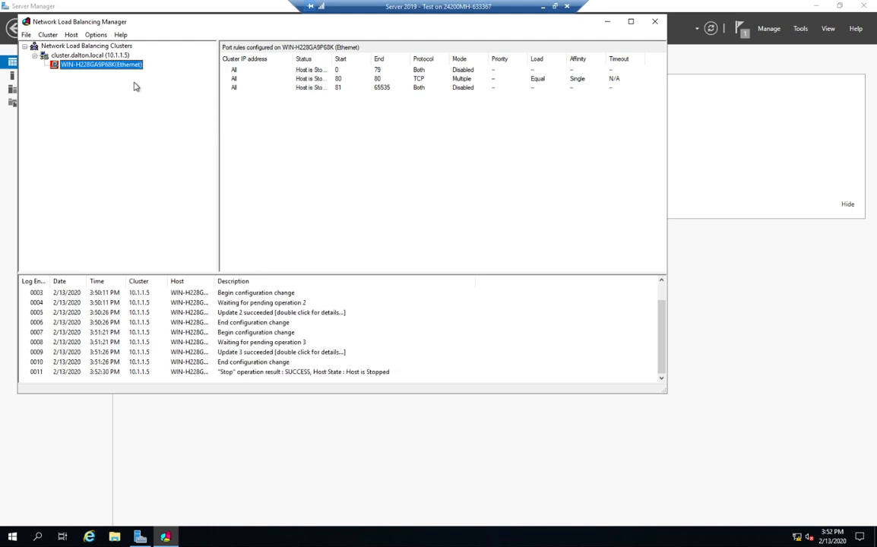
right_click(93, 64)
mouse_move(122, 113)
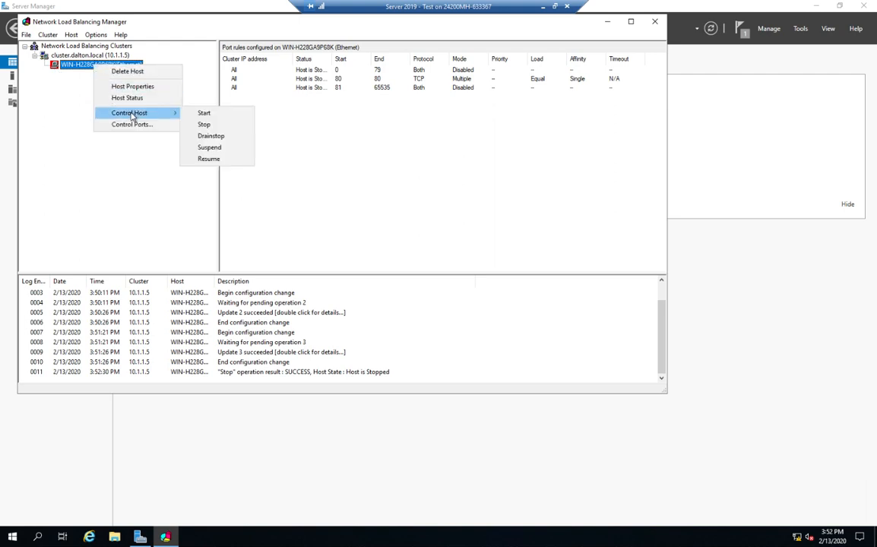
click(203, 113)
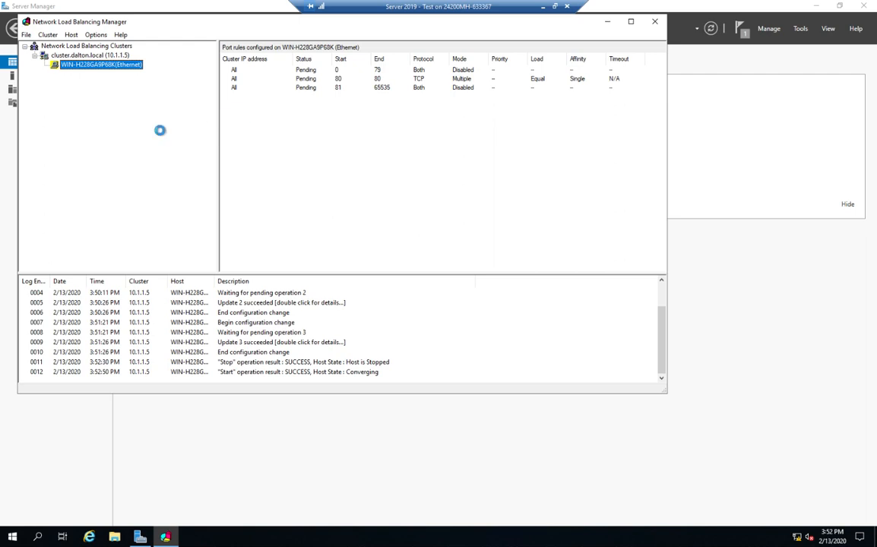
right_click(99, 70)
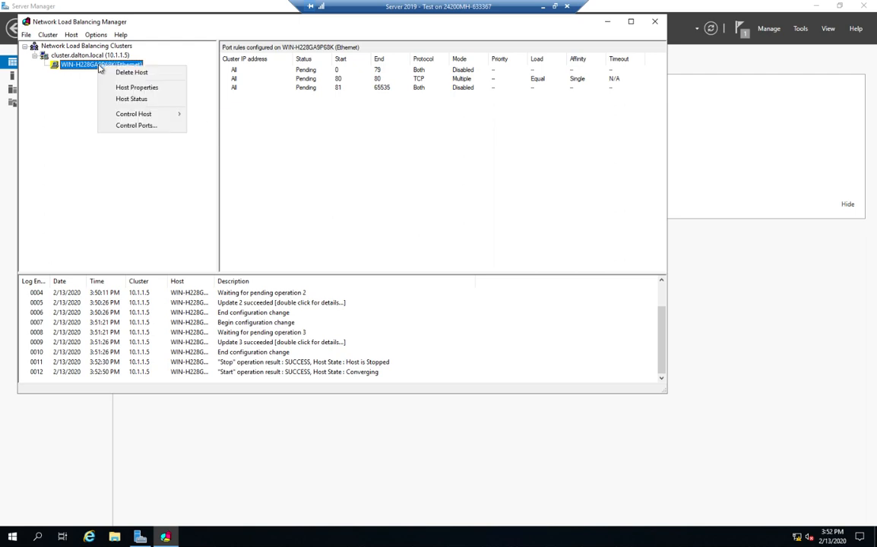
mouse_move(141, 115)
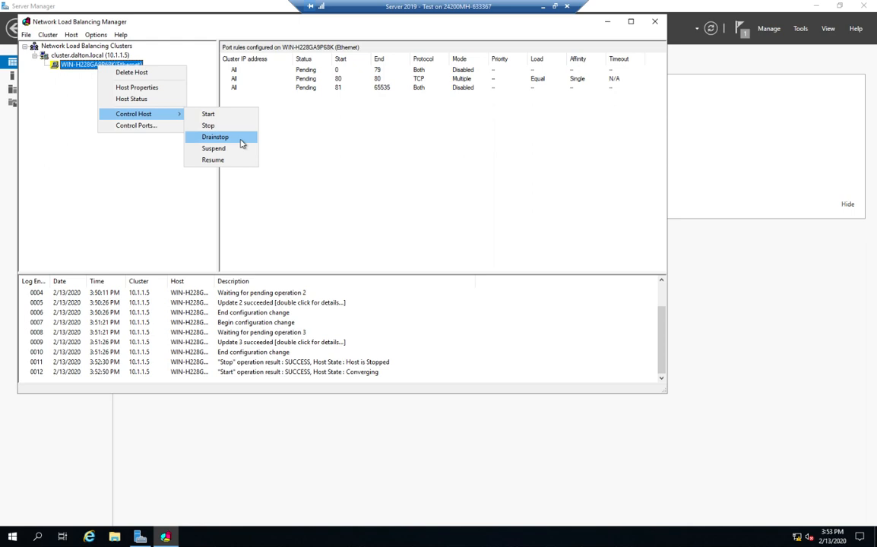
click(127, 192)
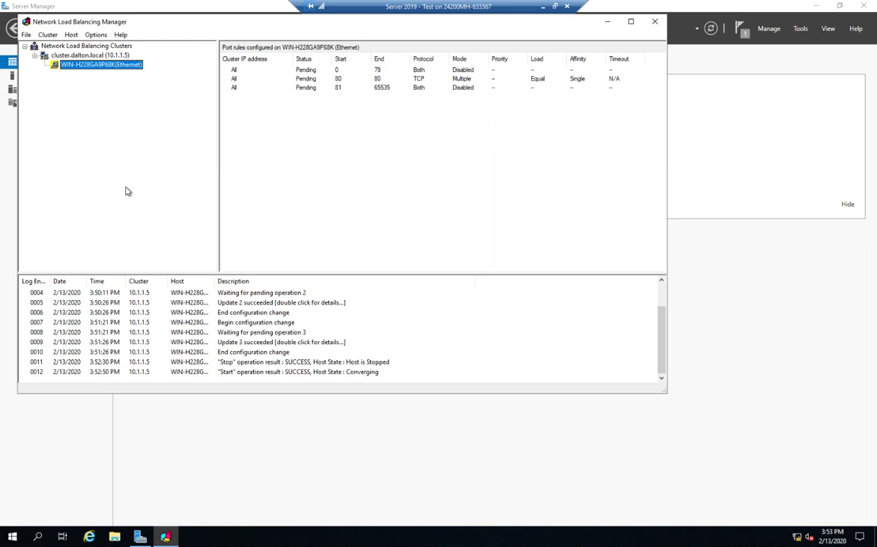